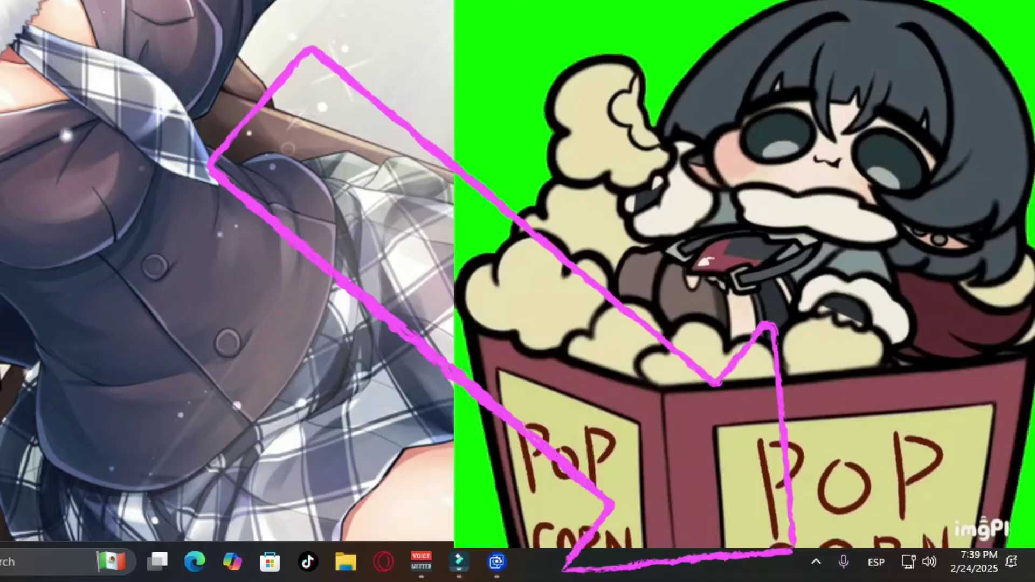
- Open AnimaEngine's Creators tools menu
left_click(816, 562)
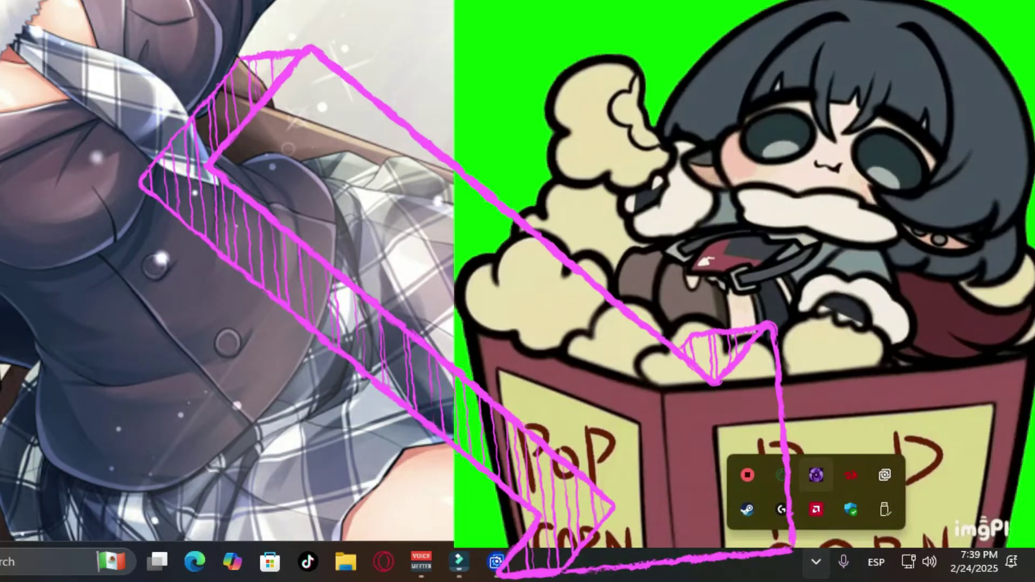
right_click(816, 475)
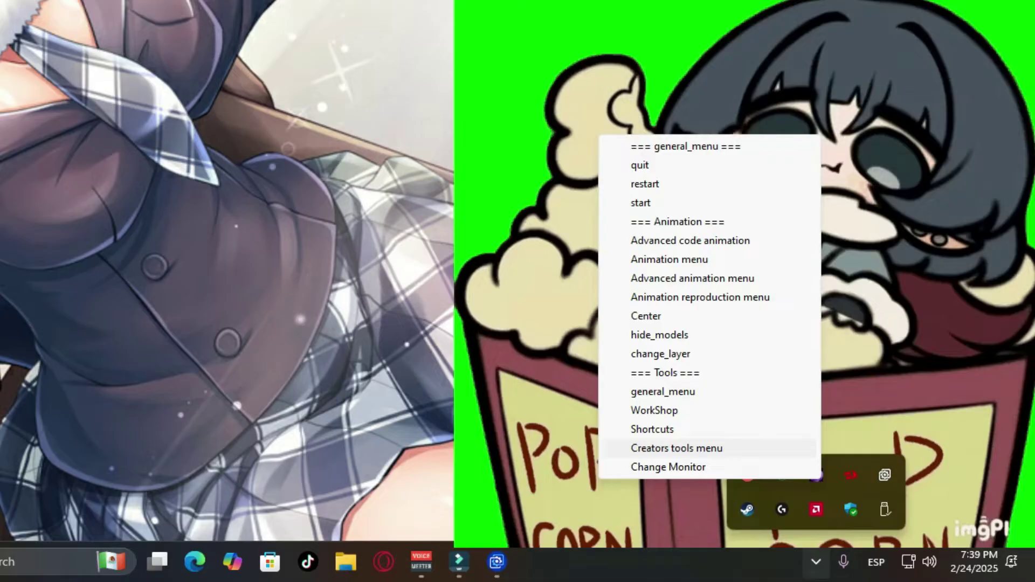
left_click(677, 448)
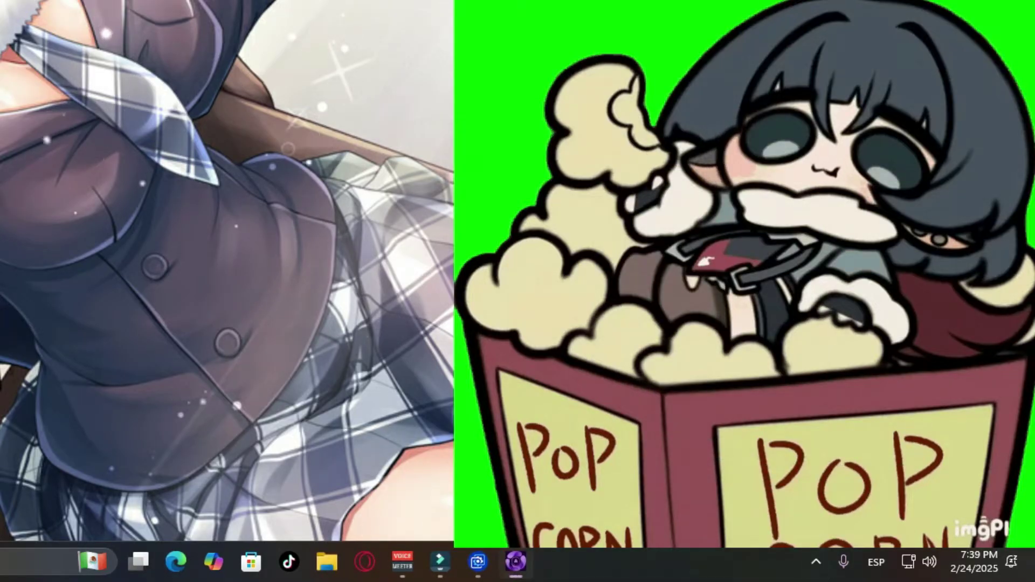
- Arrange the remove animation background window and the original-versus-processed preview side by side
left_click_drag(233, 51, 457, 80)
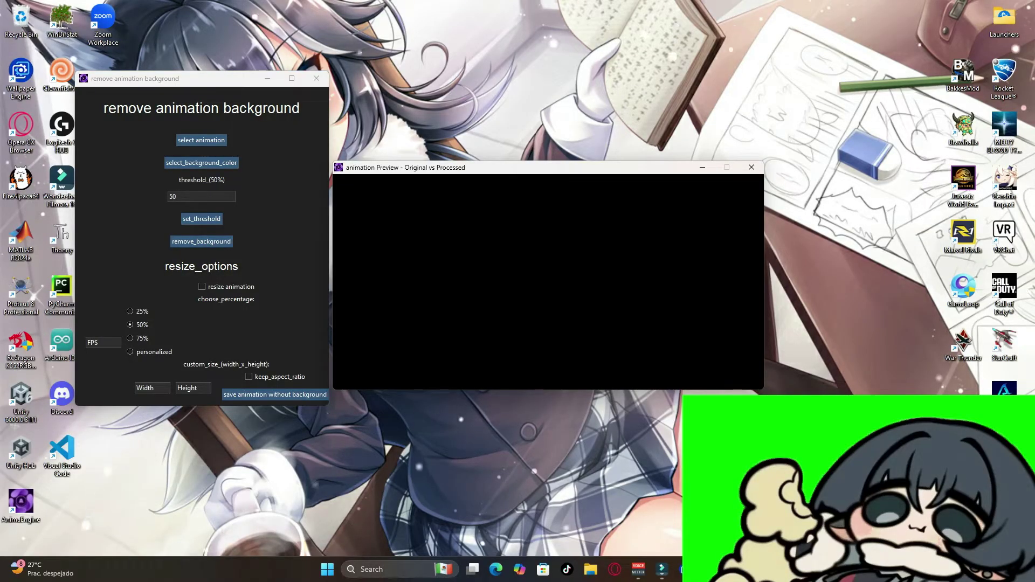
left_click_drag(444, 170, 453, 190)
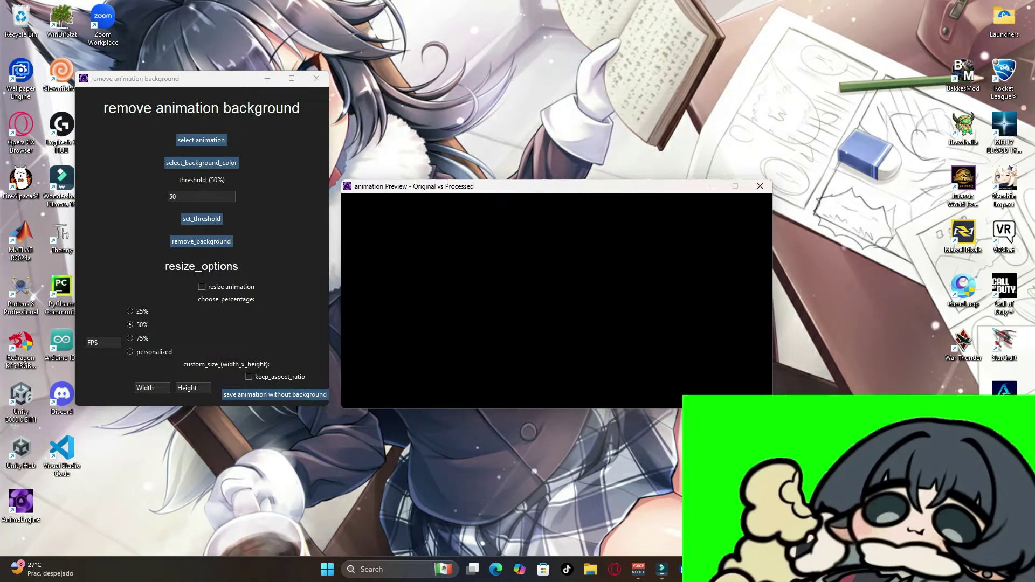
mouse_move(176, 84)
left_mouse_down()
mouse_move(166, 52)
mouse_move(147, 87)
mouse_move(175, 110)
mouse_move(189, 85)
mouse_move(174, 97)
left_mouse_up()
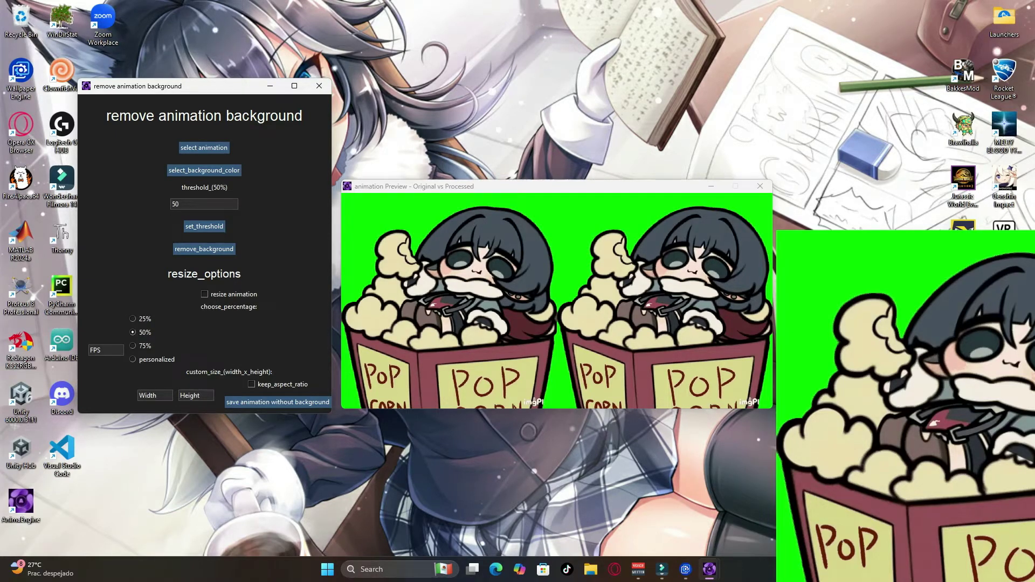
- Set the background color for removal to a light green, about RGB 89, 239, 82
left_click(204, 170)
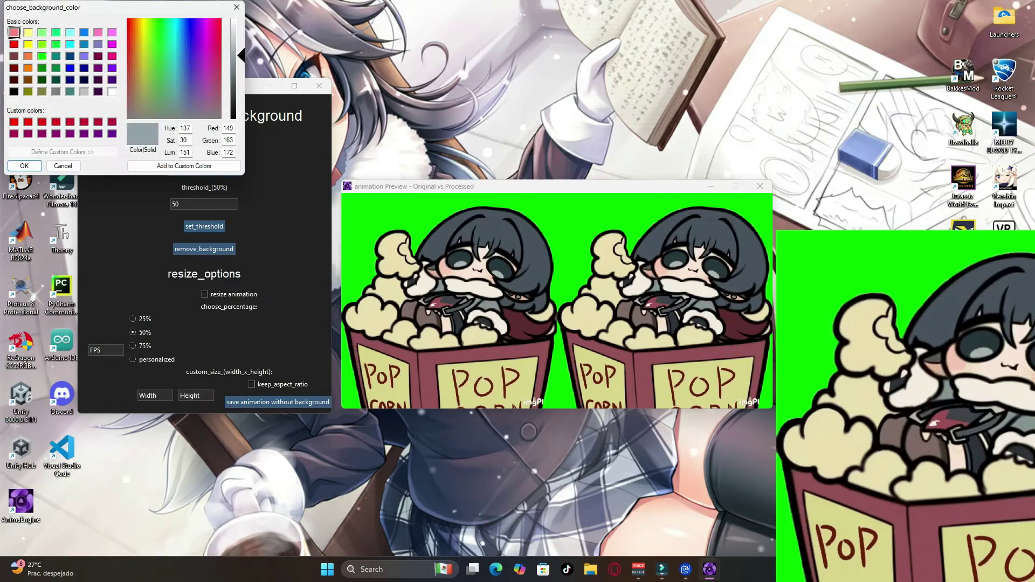
left_click_drag(181, 106, 148, 47)
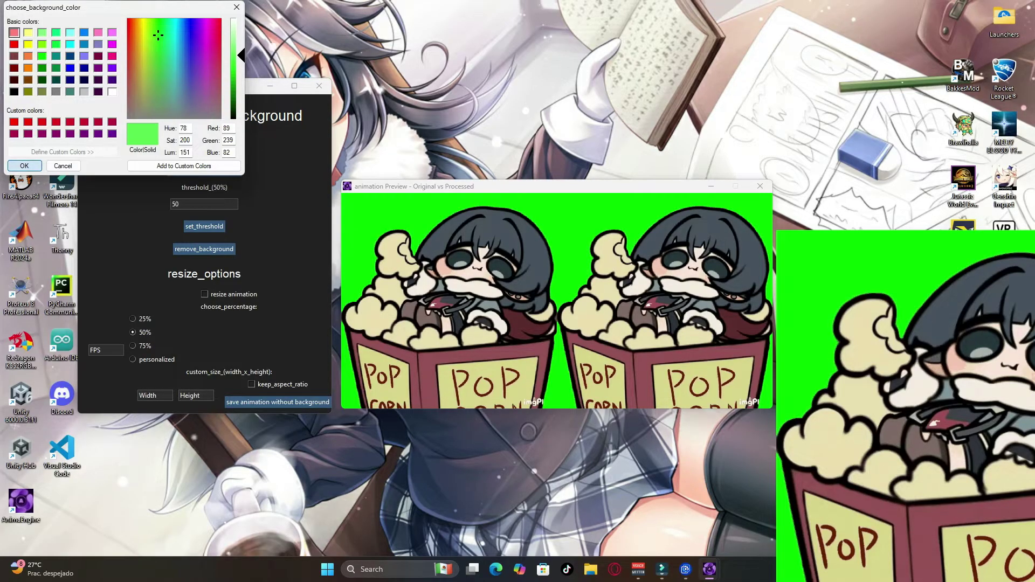
key("Return")
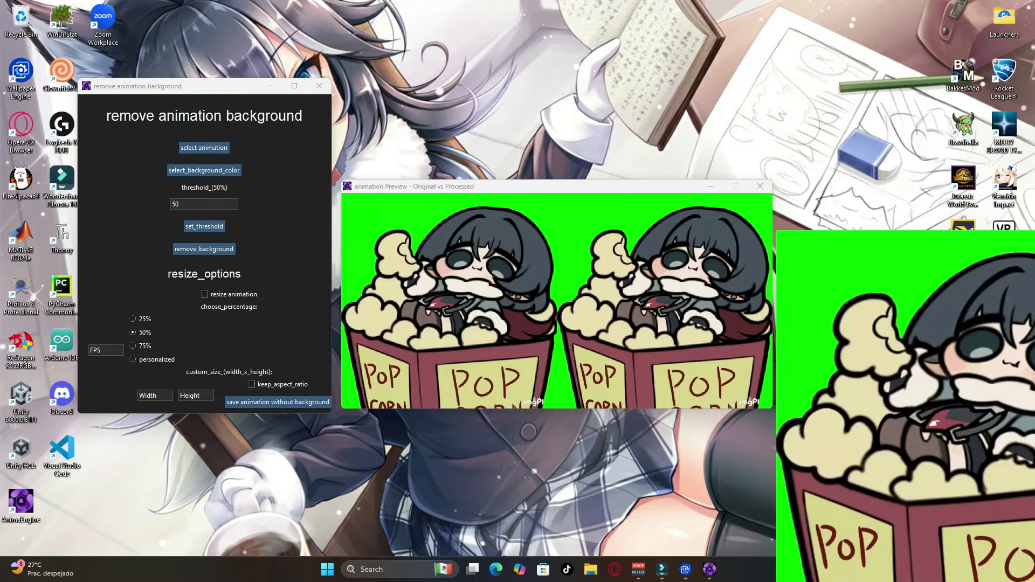
- Set the color threshold to 10% and remove the background from the loaded animation
left_click(178, 203)
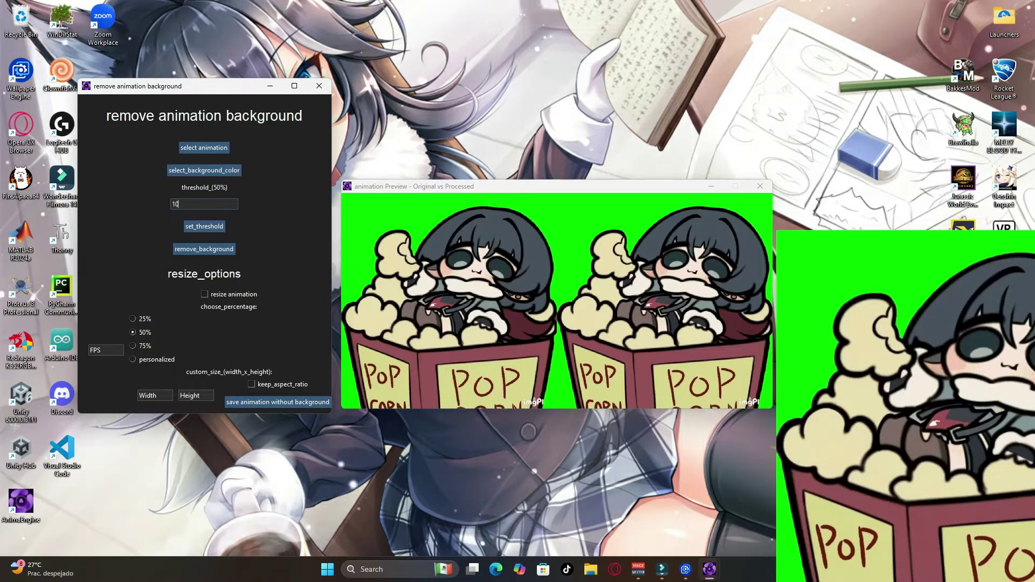
left_click(204, 226)
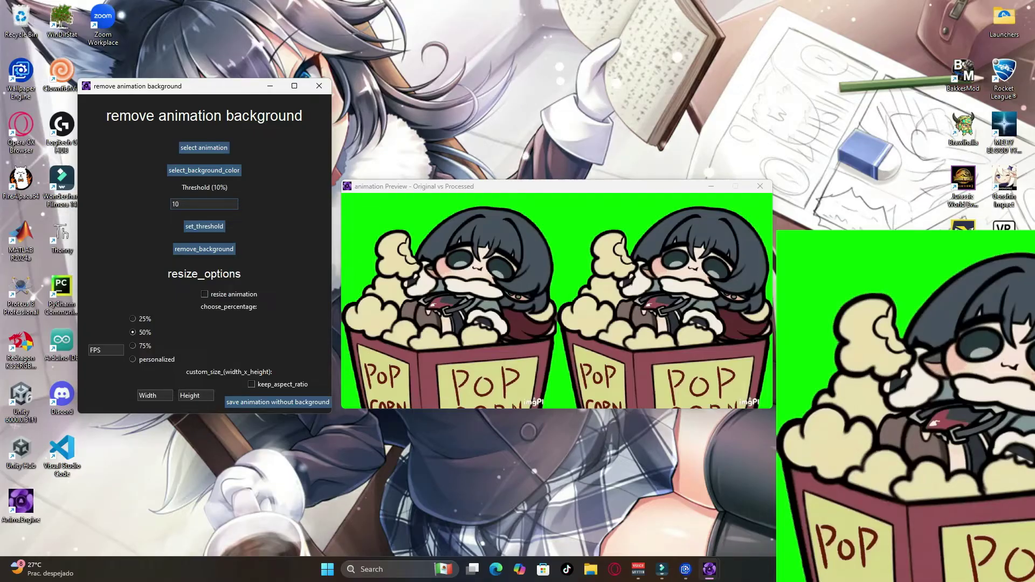
left_click(204, 249)
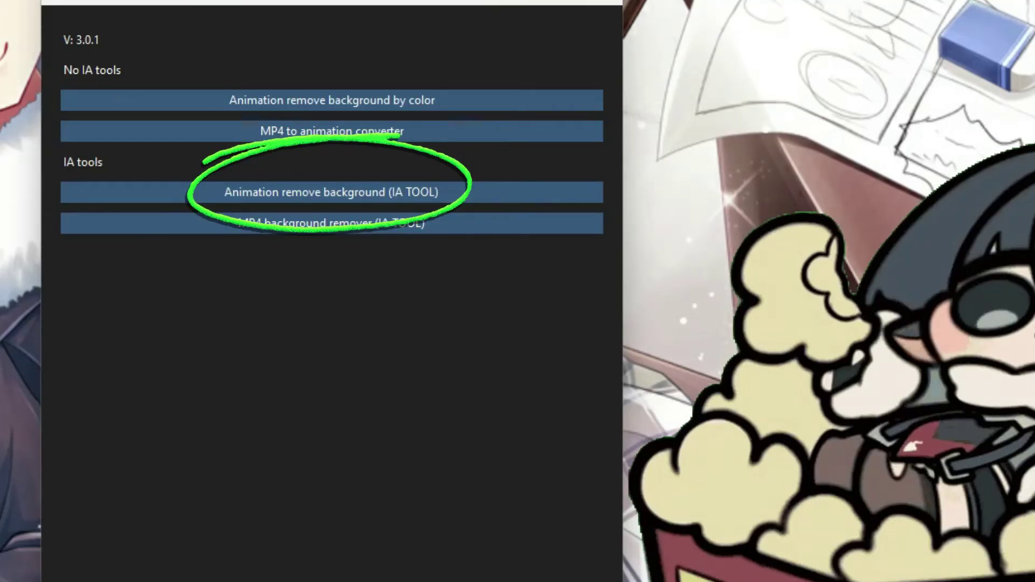
- View the IA background-removal model downloads on the MarroIndustries Extras page, and minimize the browser
left_click(331, 192)
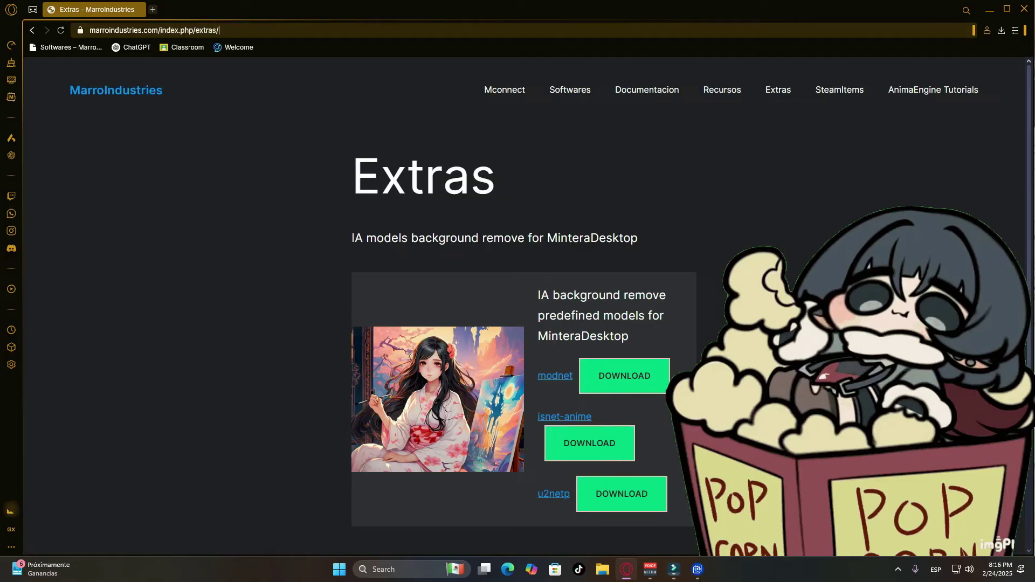
left_click(218, 31)
key("Escape")
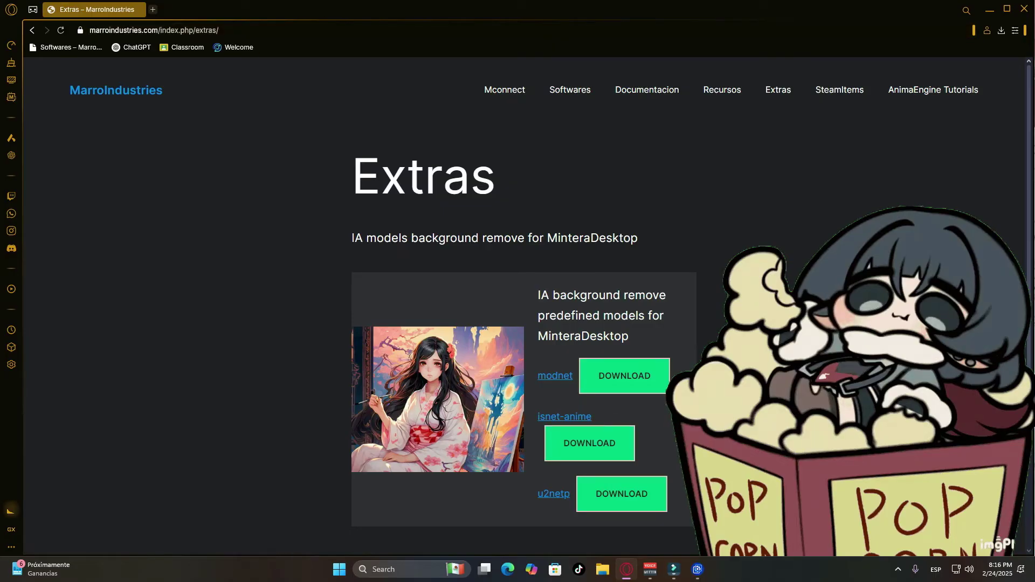
left_click(989, 9)
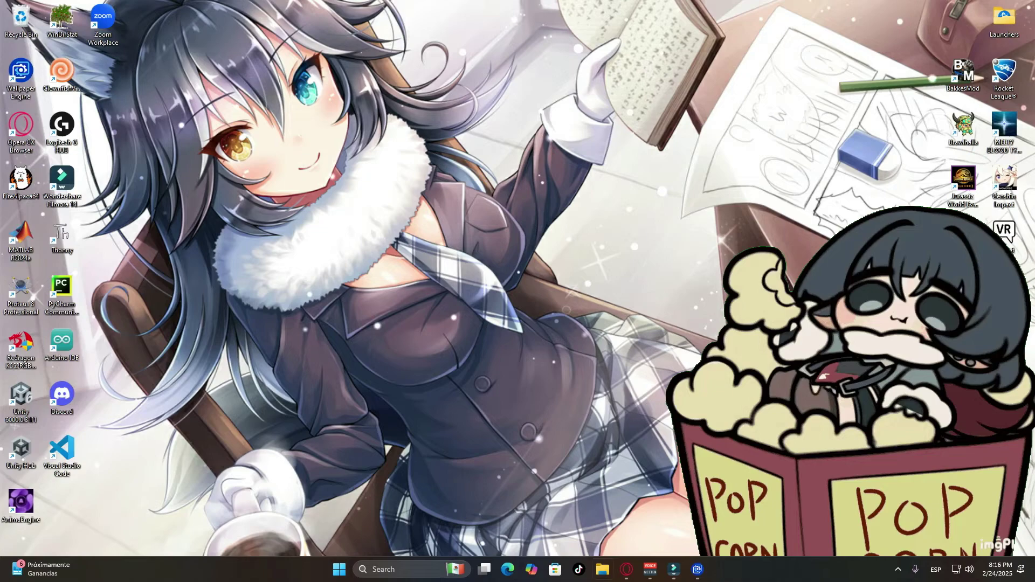
- In File Explorer, open the Users folder on Local Disk (C:)
left_click(603, 569)
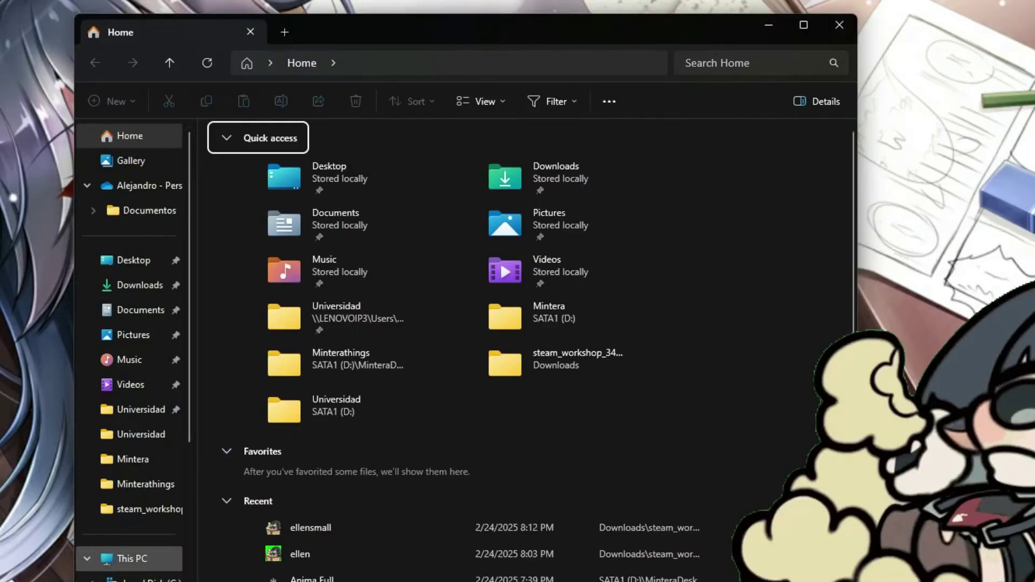
left_click(132, 558)
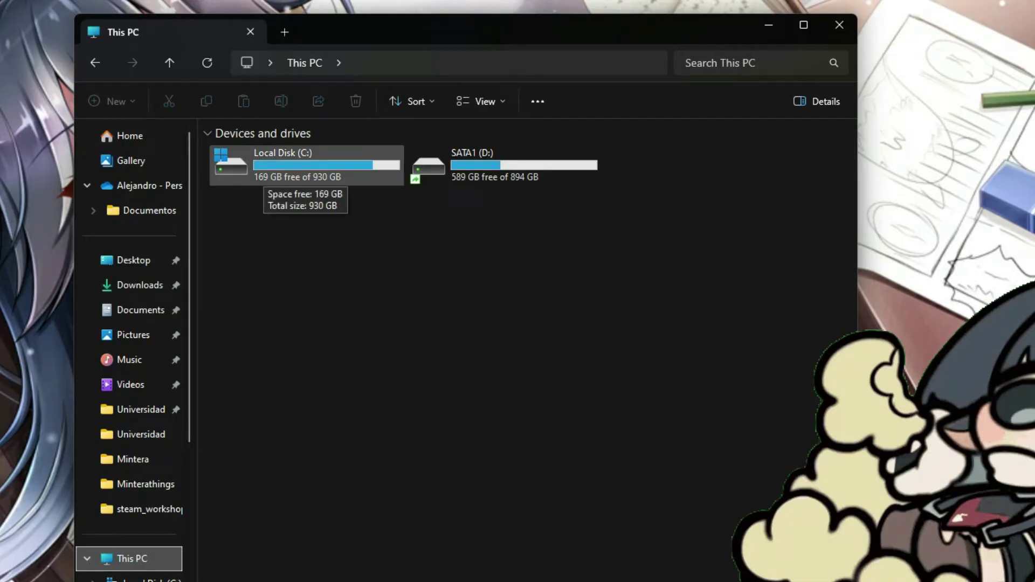
double_click(265, 181)
key("Down")
key("Down")
key("Down")
key("Down")
key("Down")
key("Down")
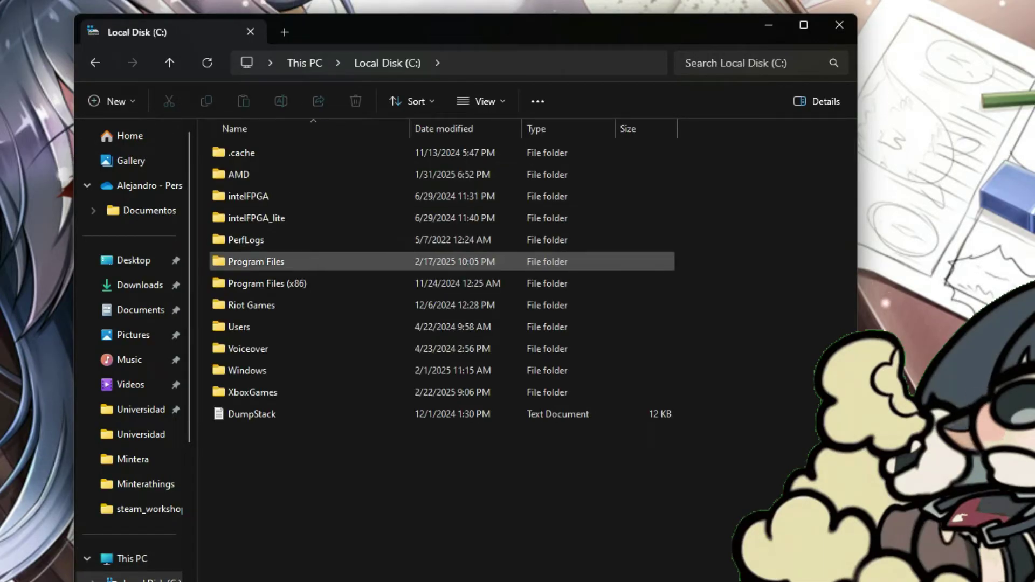
key("Return")
- Open the .u2net folder inside the PC user folder and examine the model files stored there
left_click(234, 152)
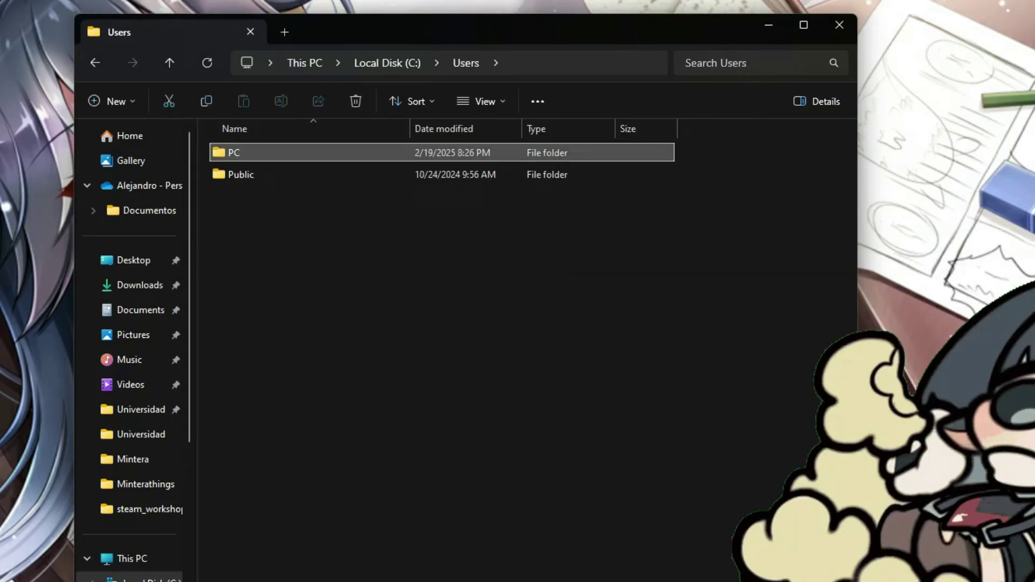
key("Return")
key("Down")
key("Down")
key("Down")
key("Down")
key("Down")
key("Down")
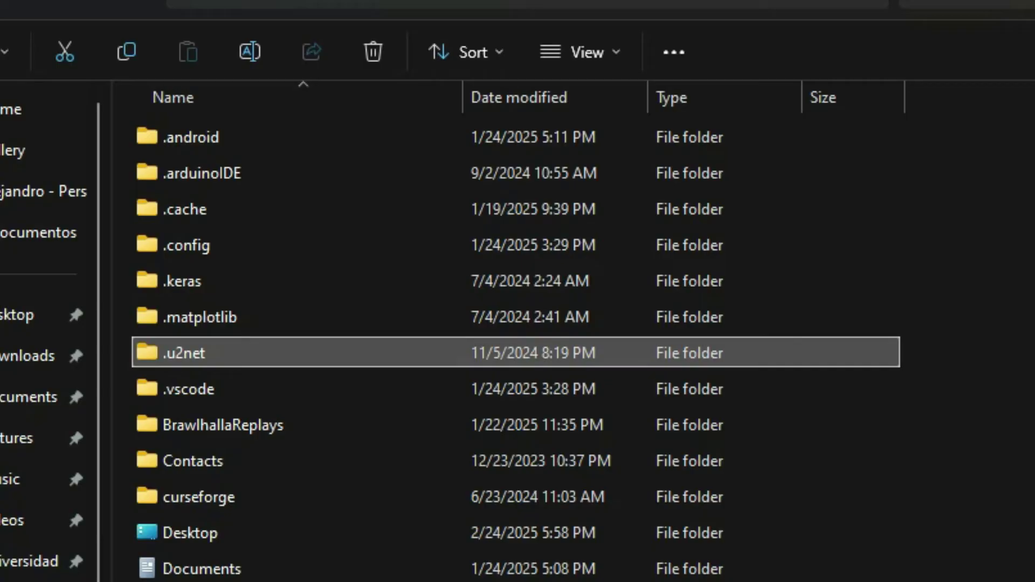
key("Return")
left_click_drag(235, 362, 301, 131)
key("Escape")
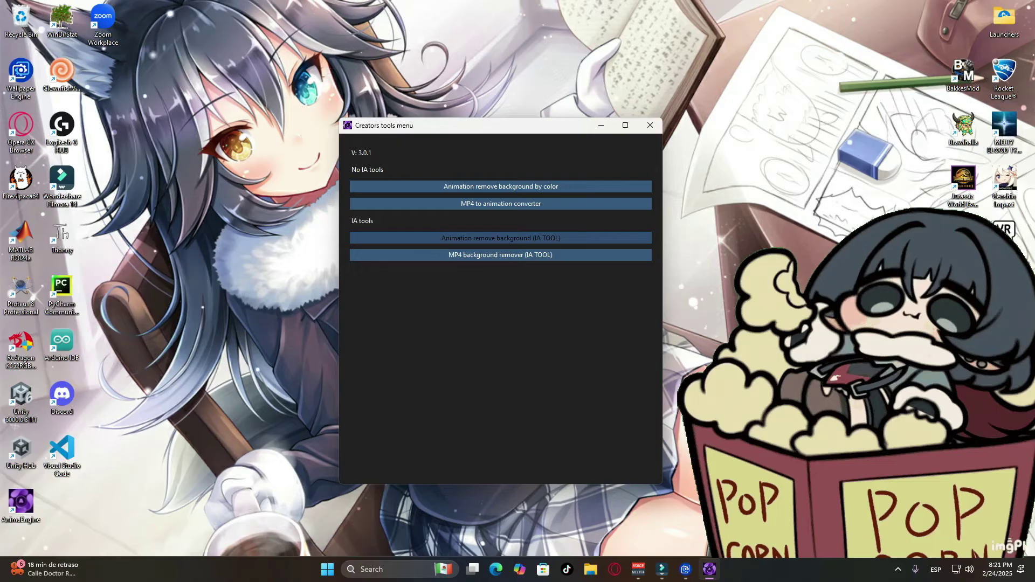
left_click(501, 238)
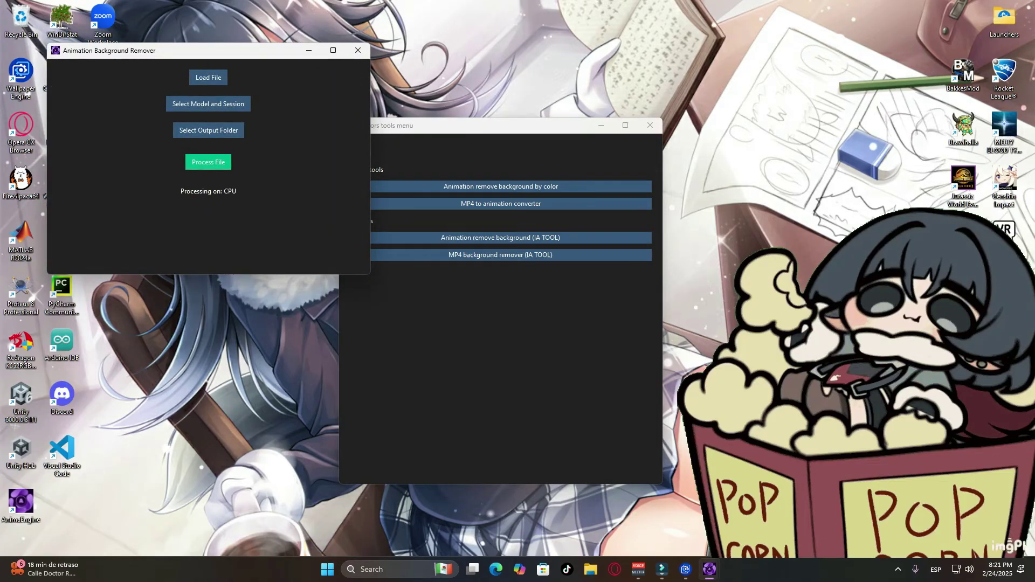
left_click_drag(242, 50, 530, 120)
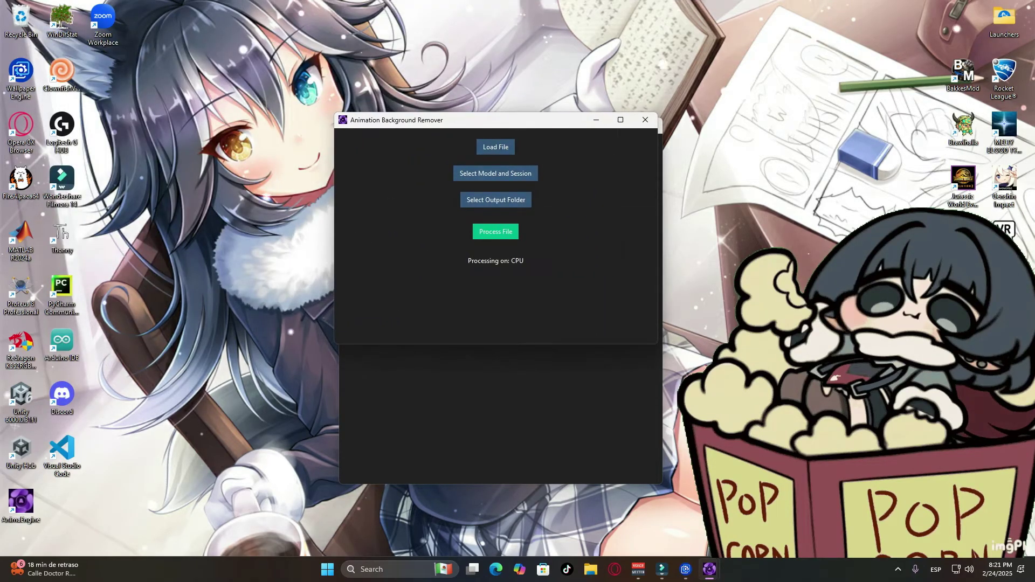
left_click(495, 147)
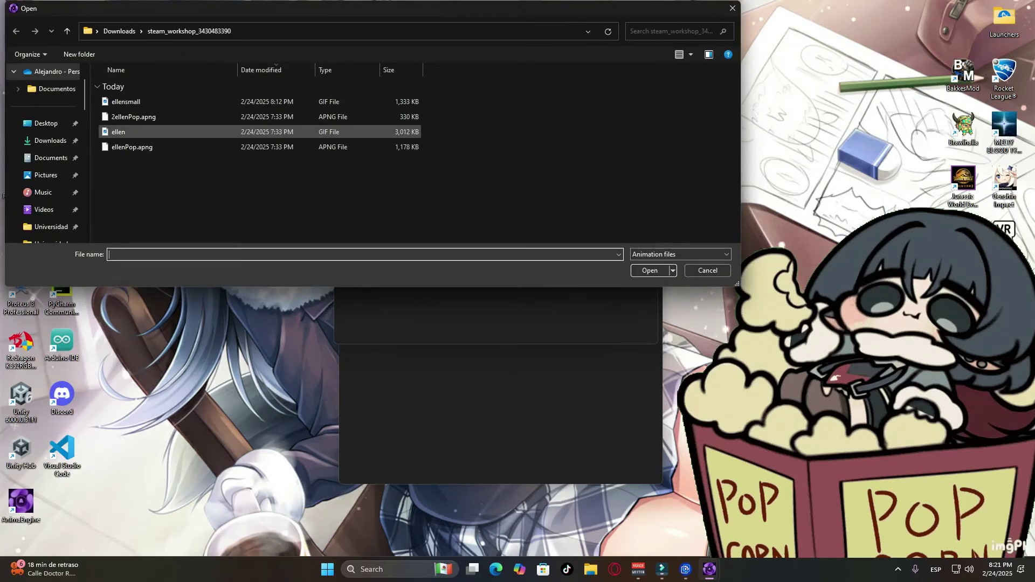
left_click(118, 132)
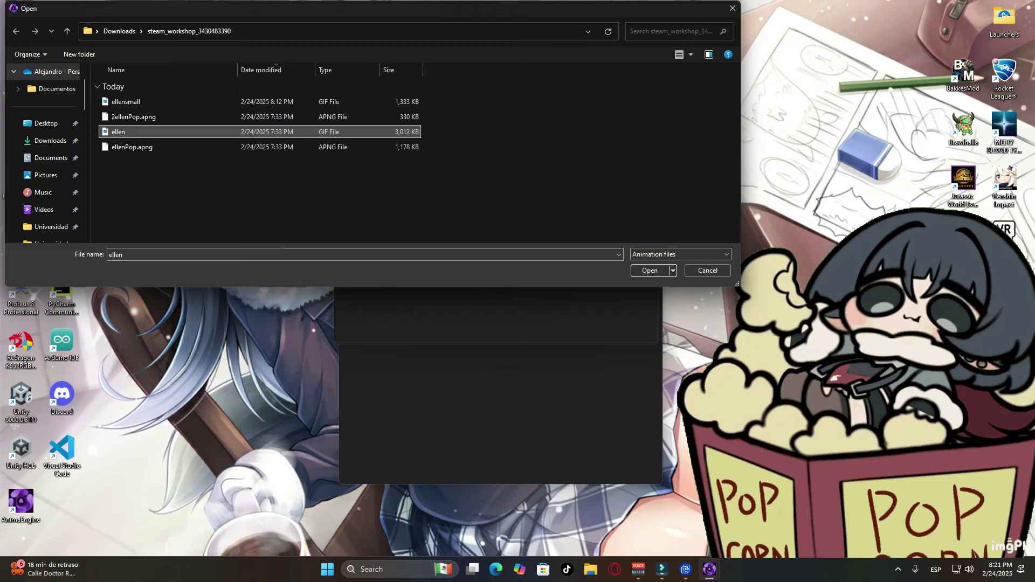
left_click(649, 270)
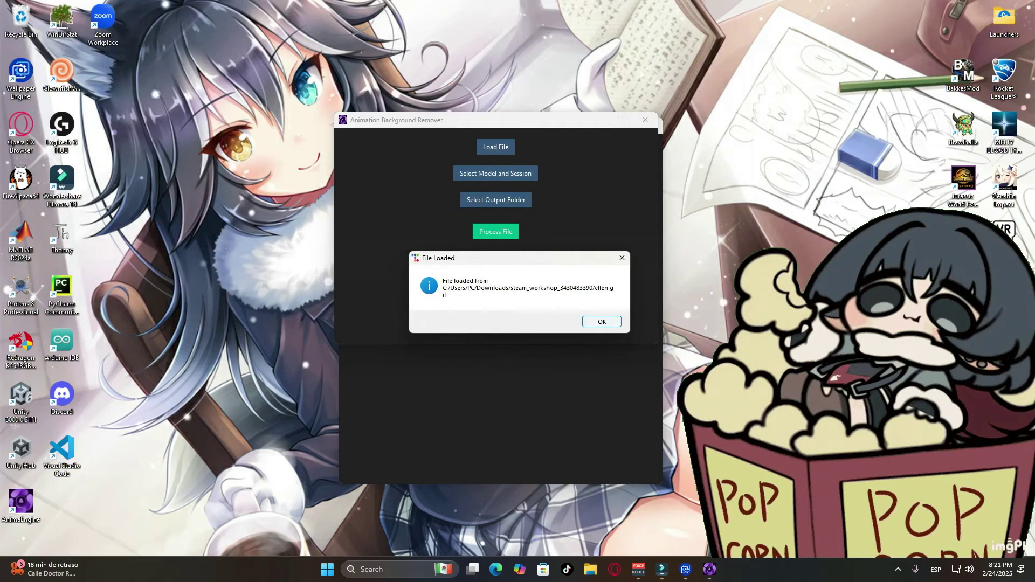
key("Return")
- Select isnet-anime.onnx from the .u2net folder as the background-removal model
left_click(495, 173)
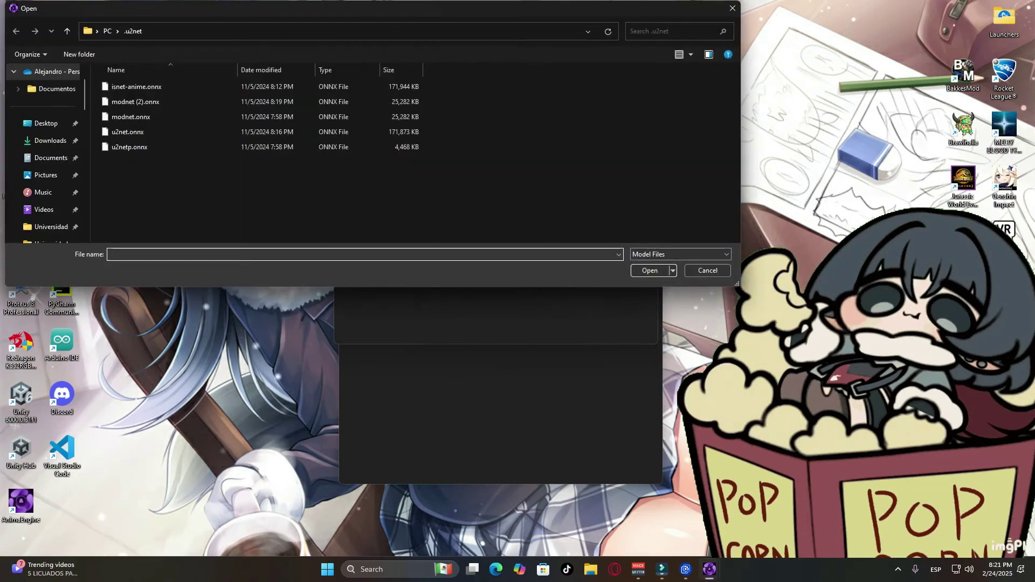
left_click(136, 87)
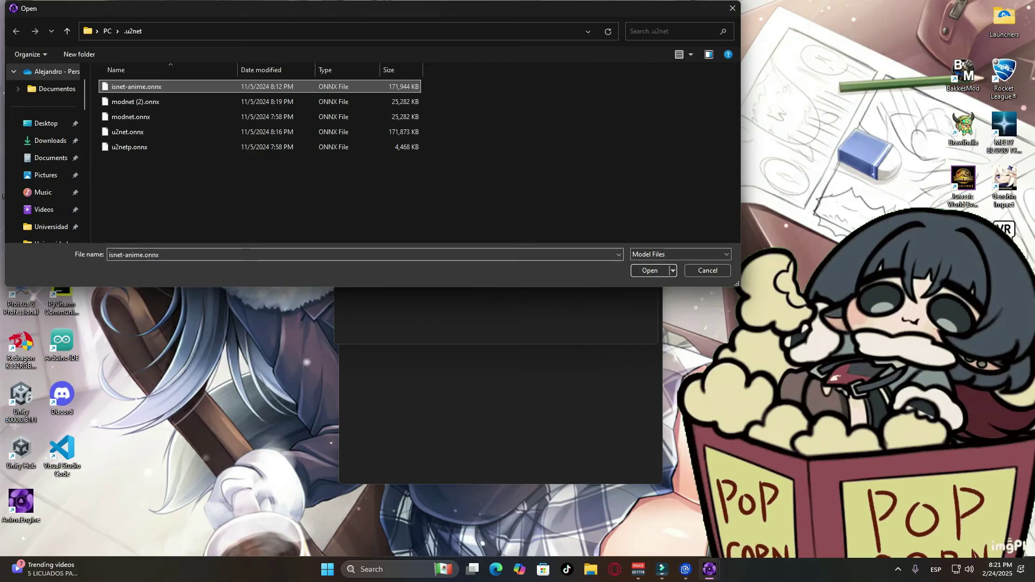
key("Return")
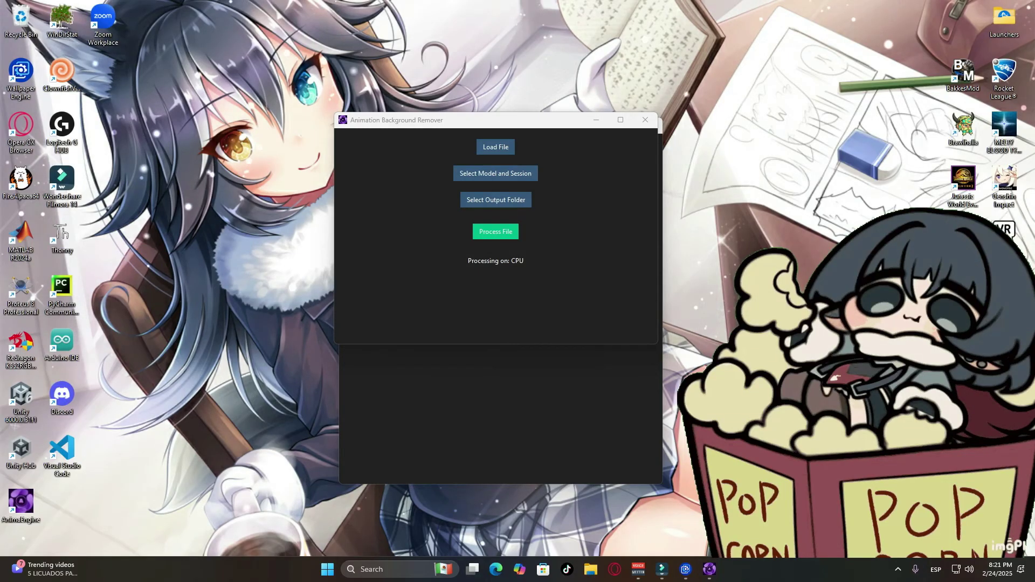
key("Return")
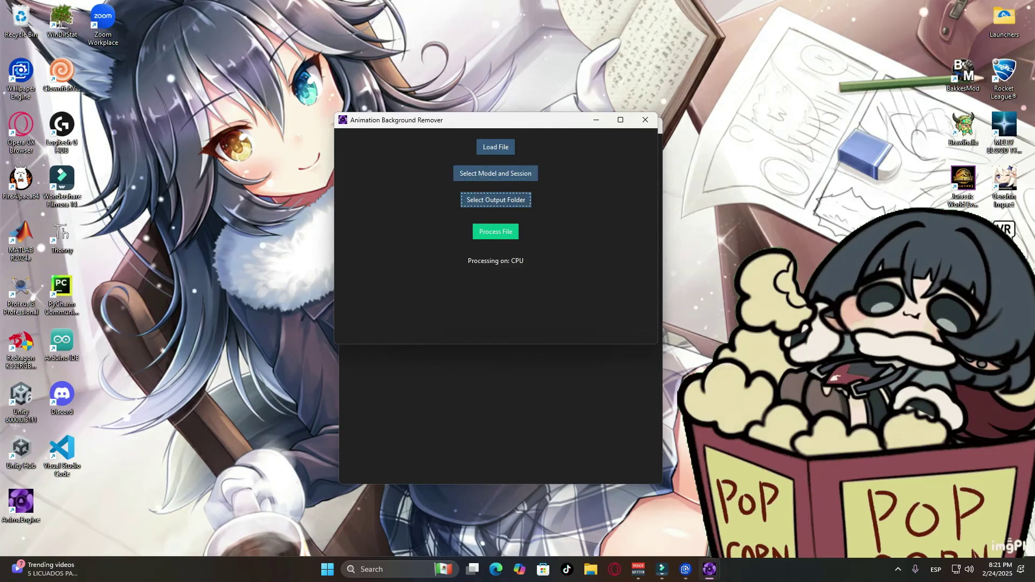
- Choose the Desktop as the output folder and process the animation into ellencret.gif
left_click(495, 200)
left_click(46, 123)
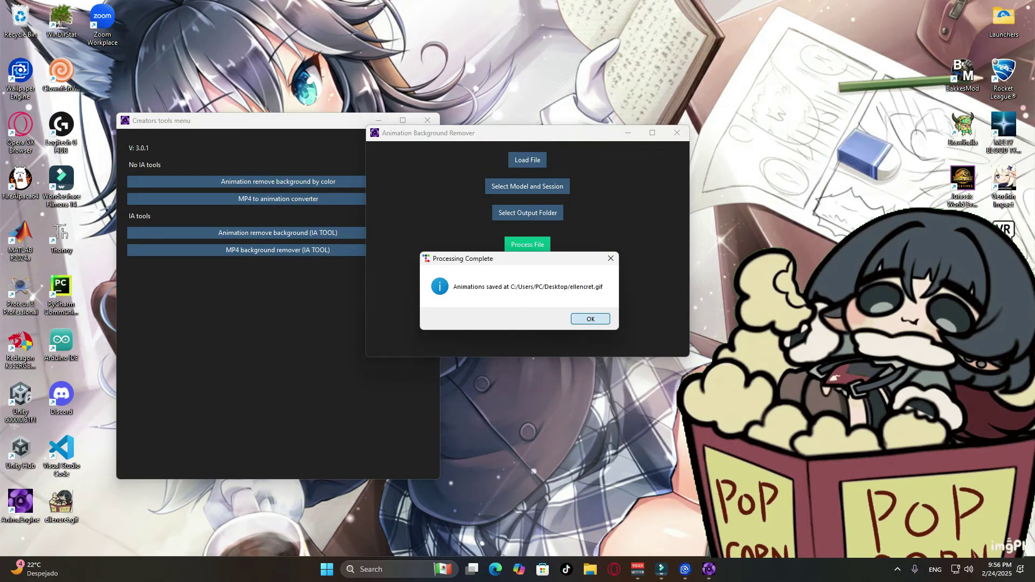
key("Return")
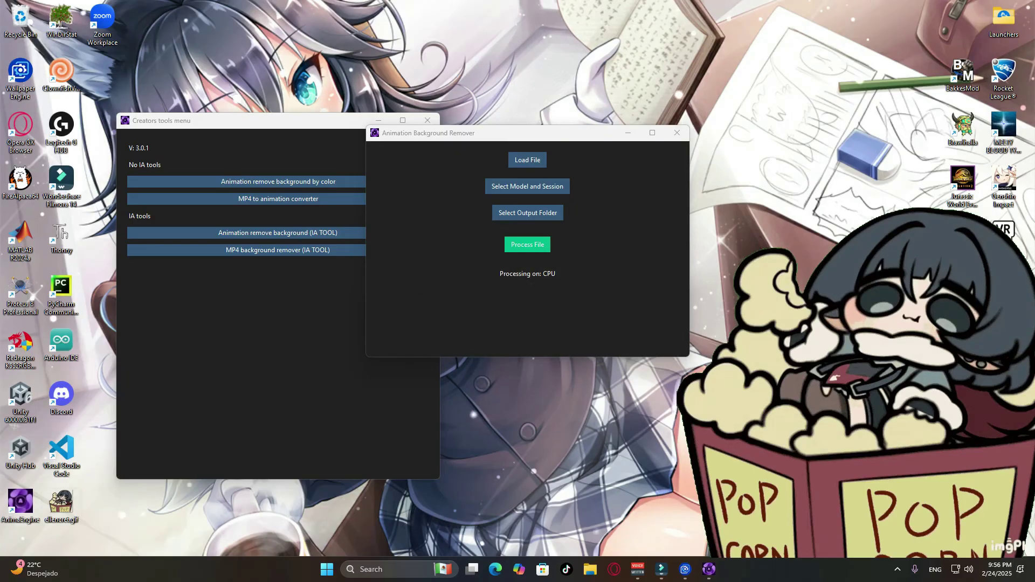
- Move ellencret.gif to a free area of the desktop below the tool windows and open it
left_click_drag(62, 504, 512, 450)
double_click(512, 448)
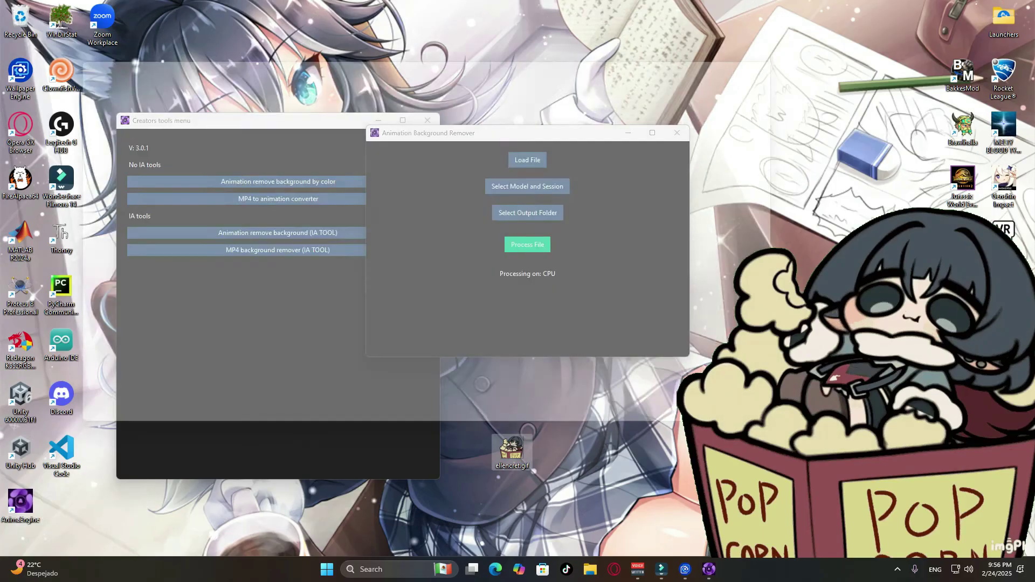